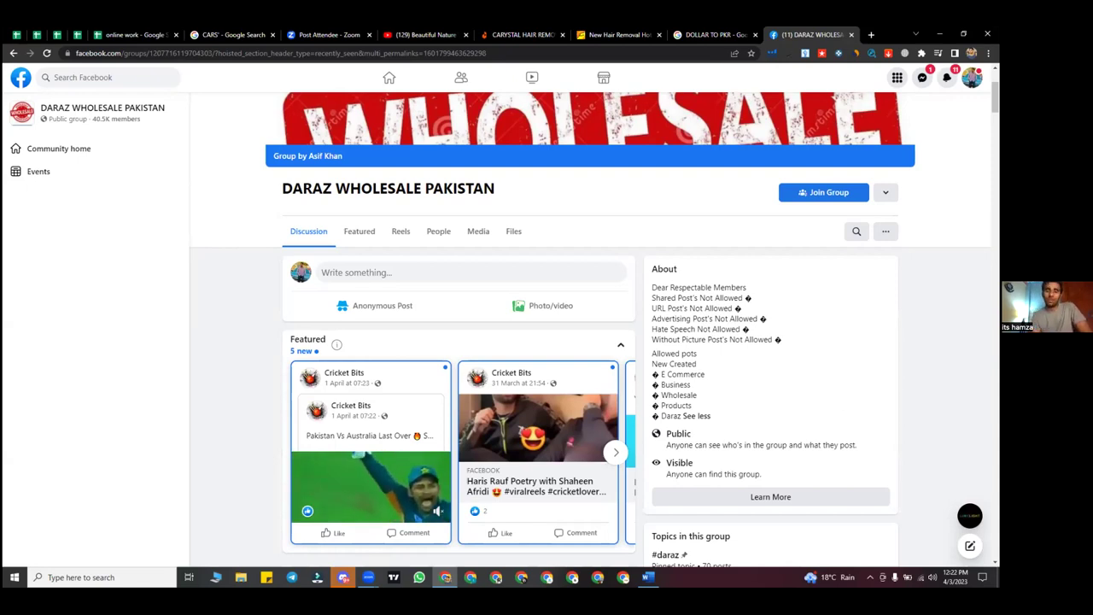
Minimise the DARAZ WHOLESALE PAKISTAN Facebook page and bring up the desktop's shortcut menu
{"action": "mouse_move", "coordinate": [397, 468]}
{"action": "scroll", "coordinate": [397, 468], "scroll_direction": "down", "scroll_amount": 1}
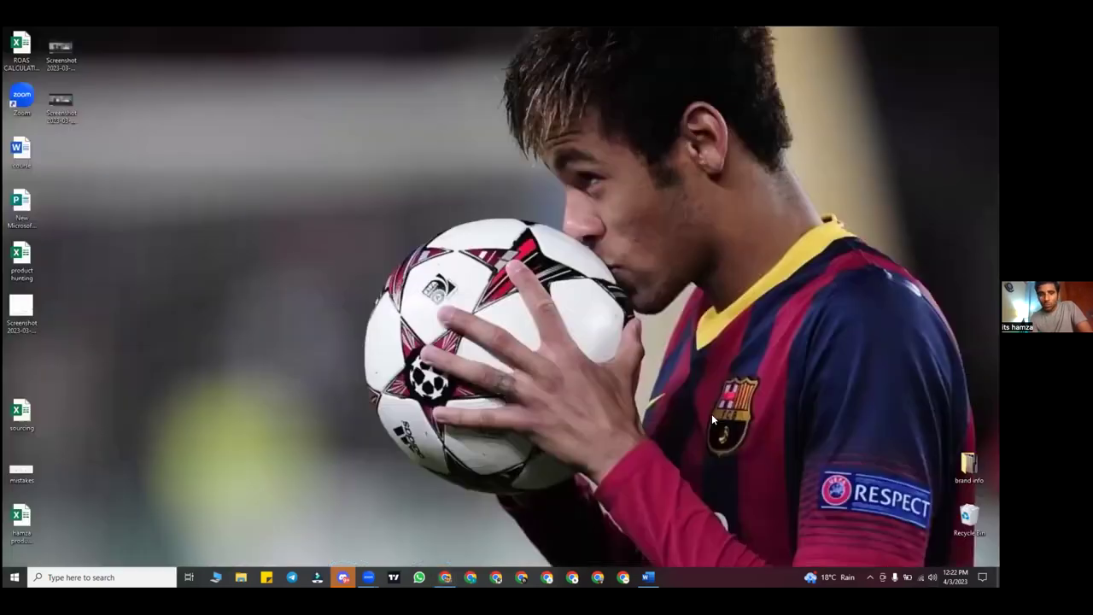
{"action": "key", "text": "super+d"}
{"action": "right_click", "coordinate": [436, 346]}
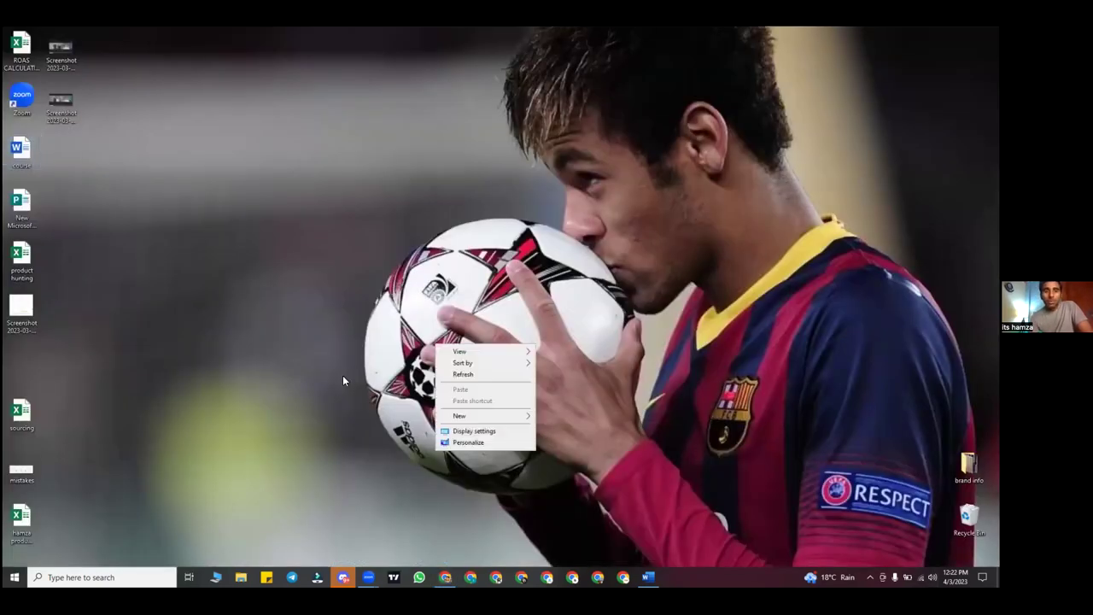
Open the 'product hunting' Excel workbook from the desktop
{"action": "left_click", "coordinate": [14, 267]}
{"action": "left_click", "coordinate": [152, 274]}
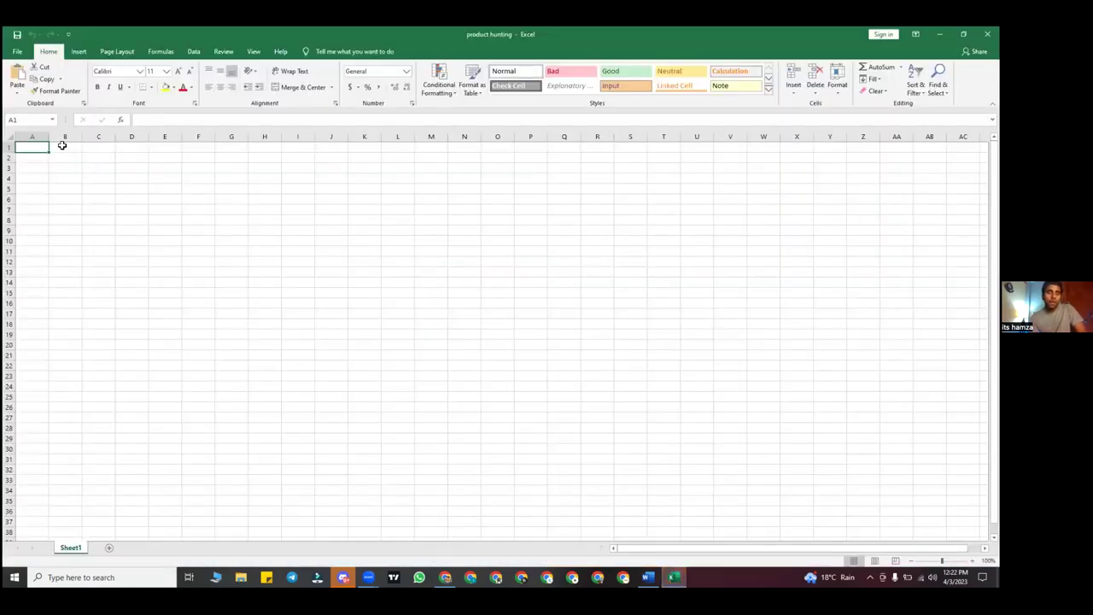
Widen columns A through D and give header cells A1:D1 a yellow fill
{"action": "left_click_drag", "start_coordinate": [48, 137], "coordinate": [115, 137]}
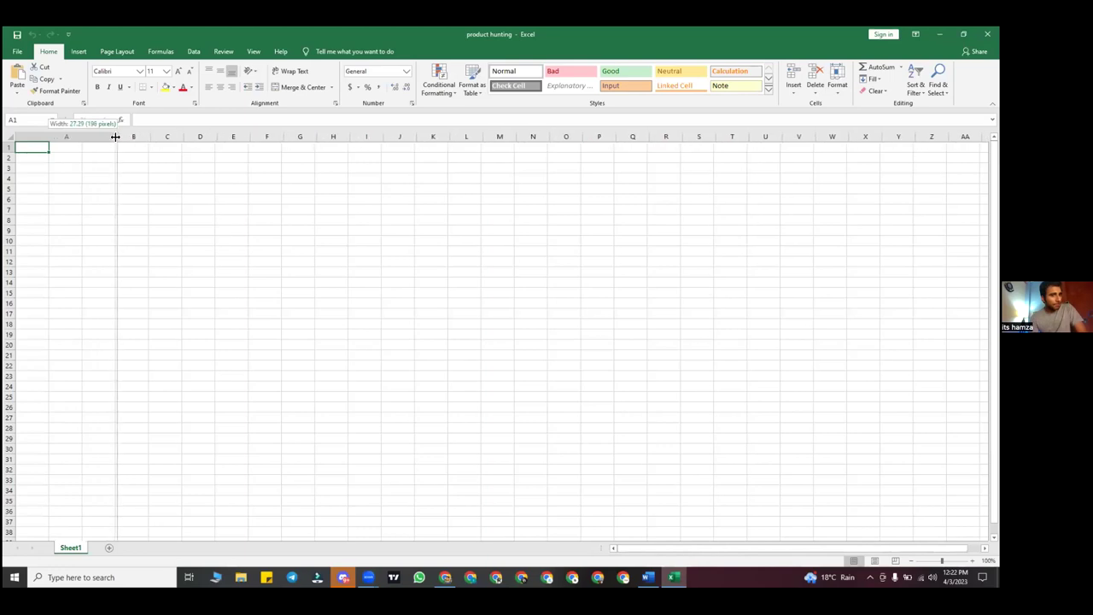
{"action": "left_click_drag", "start_coordinate": [116, 137], "coordinate": [248, 140]}
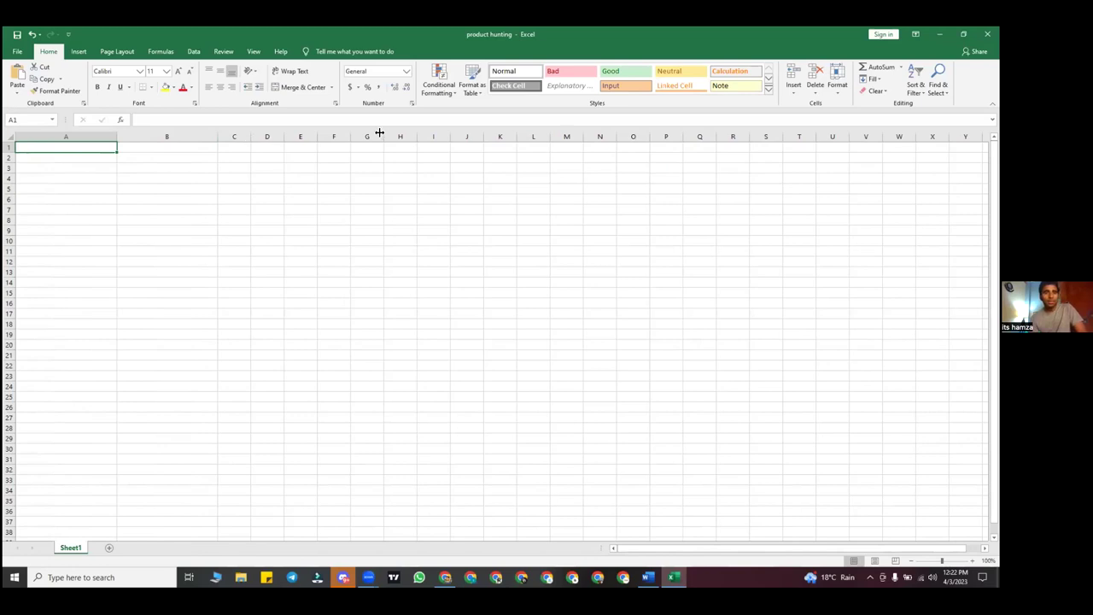
{"action": "left_click_drag", "start_coordinate": [379, 133], "coordinate": [52, 148]}
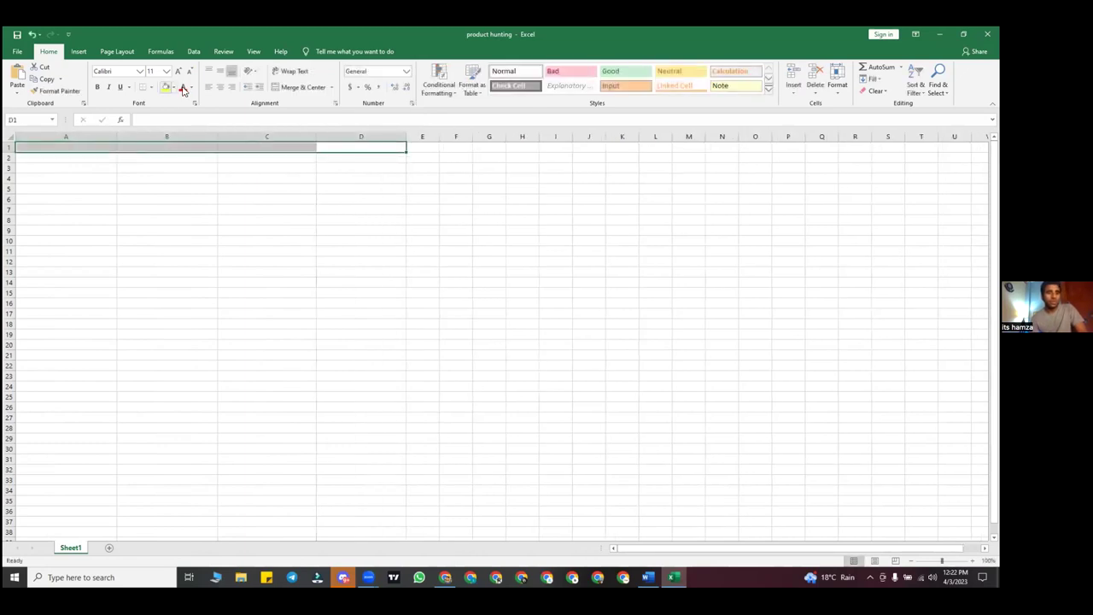
{"action": "left_click", "coordinate": [170, 87]}
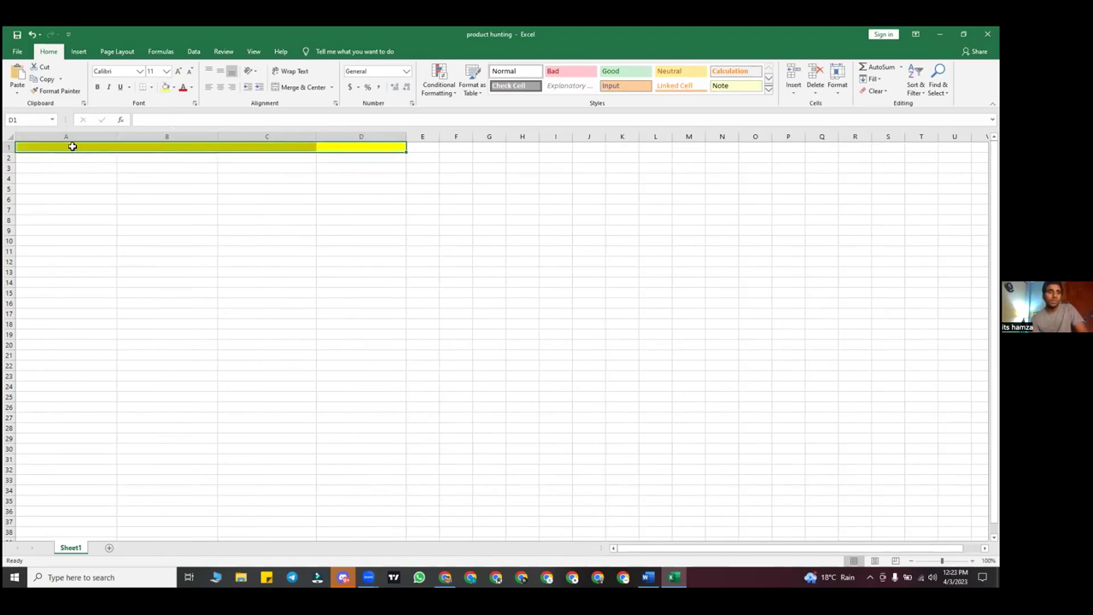
{"action": "left_click", "coordinate": [73, 147]}
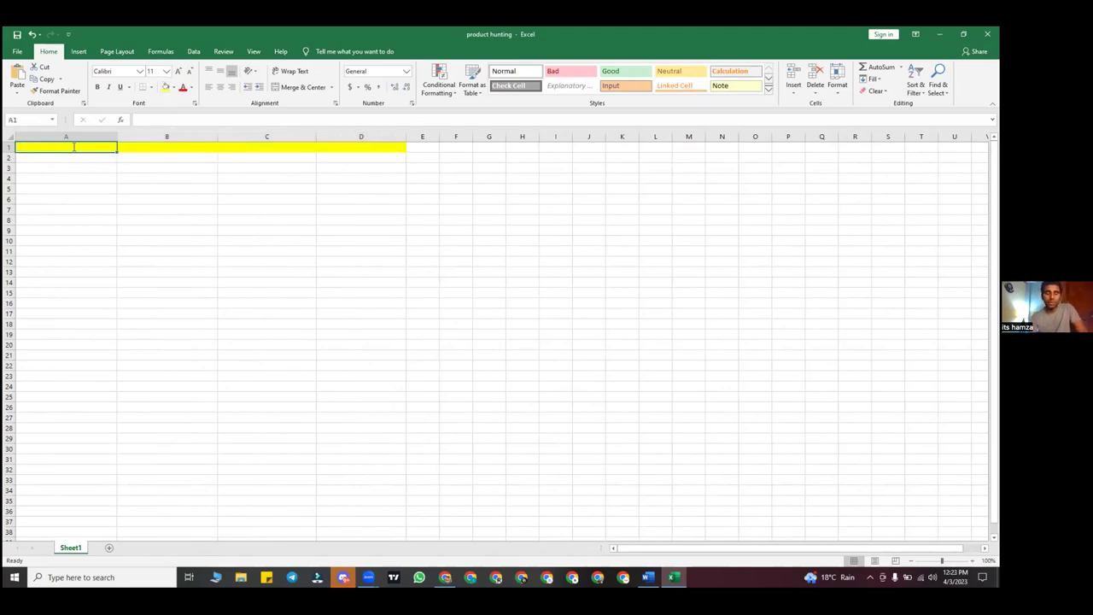
Enter the heading PRODUCT NAME in A1, correcting the typos along the way
{"action": "type", "text": "UPLIER"}
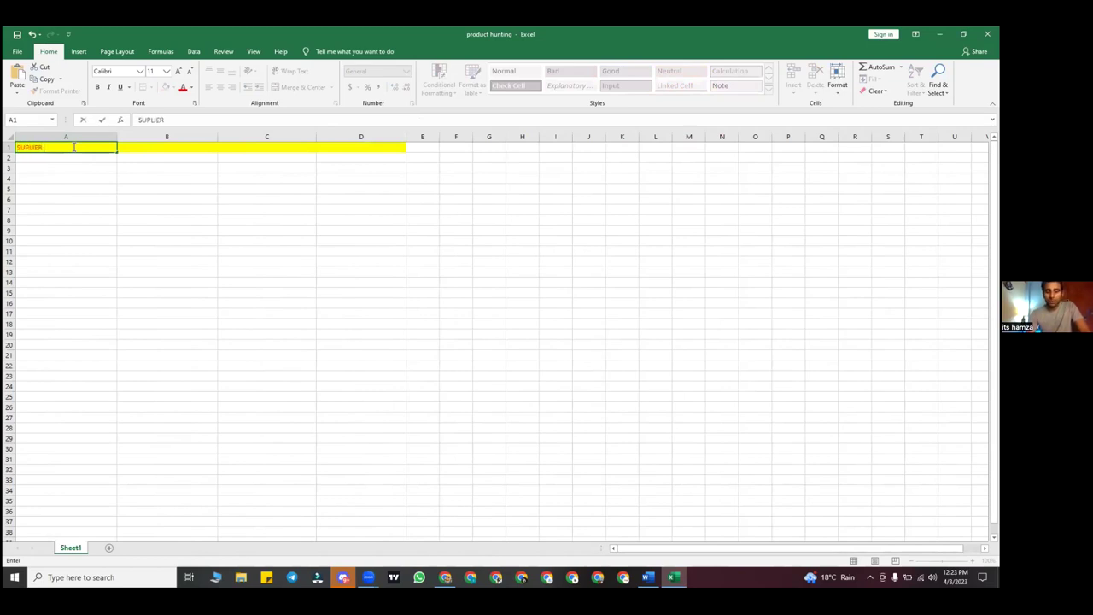
{"action": "type", "text": " NAME"}
{"action": "key", "text": "BackSpace"}
{"action": "key", "text": "BackSpace"}
{"action": "type", "text": "M"}
{"action": "key", "text": "BackSpace"}
{"action": "key", "text": "BackSpace"}
{"action": "key", "text": "BackSpace"}
{"action": "key", "text": "BackSpace"}
{"action": "key", "text": "BackSpace"}
{"action": "key", "text": "BackSpace"}
{"action": "key", "text": "BackSpace"}
{"action": "key", "text": "BackSpace"}
{"action": "key", "text": "BackSpace"}
{"action": "key", "text": "BackSpace"}
{"action": "type", "text": "PRIO"}
{"action": "key", "text": "BackSpace"}
{"action": "key", "text": "BackSpace"}
{"action": "type", "text": "ODUCT NAME"}
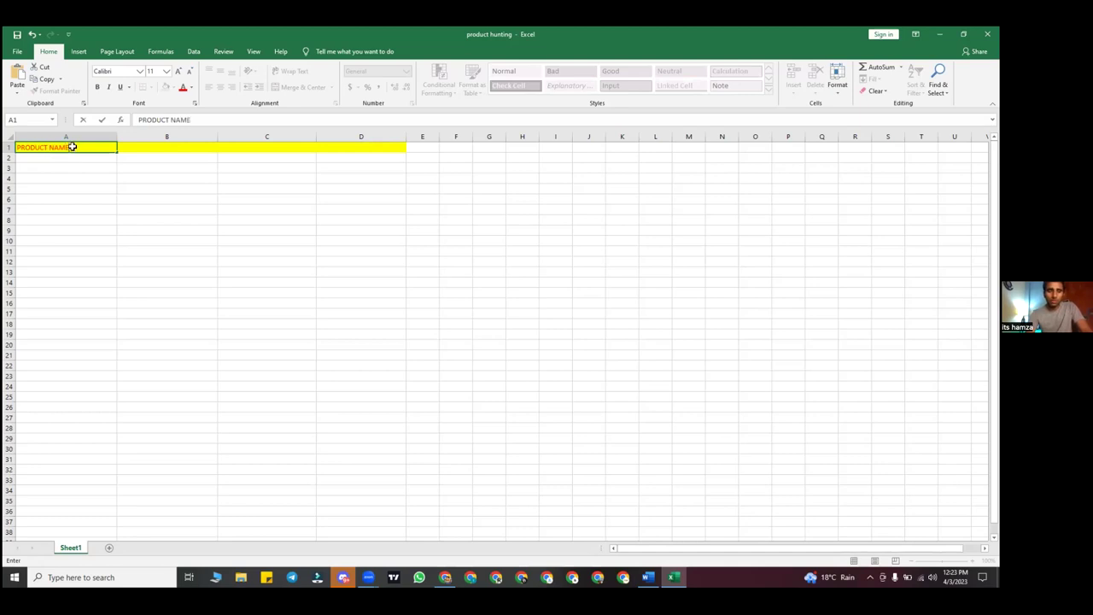
{"action": "key", "text": "Tab"}
Enter SUPPLIER PRICE, SUPPLIER PHONE NUMBER and SUPPLIER CITY OR ADDRES as headings in B1–D1
{"action": "type", "text": "SUPL"}
{"action": "type", "text": "L"}
{"action": "key", "text": "BackSpace"}
{"action": "key", "text": "BackSpace"}
{"action": "key", "text": "BackSpace"}
{"action": "type", "text": "PPLIER"}
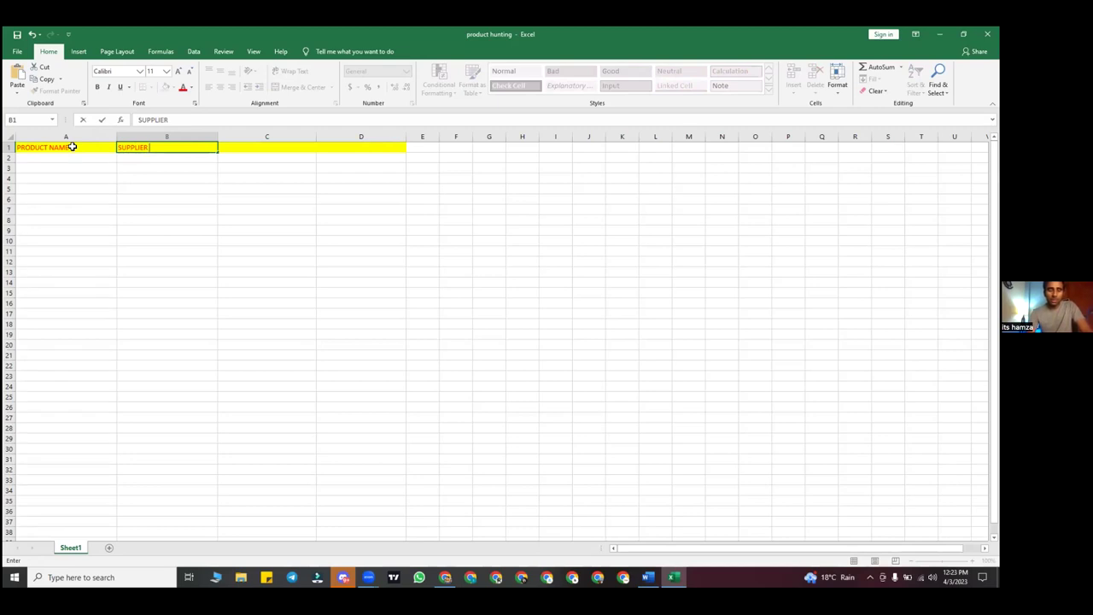
{"action": "type", "text": " PRICE"}
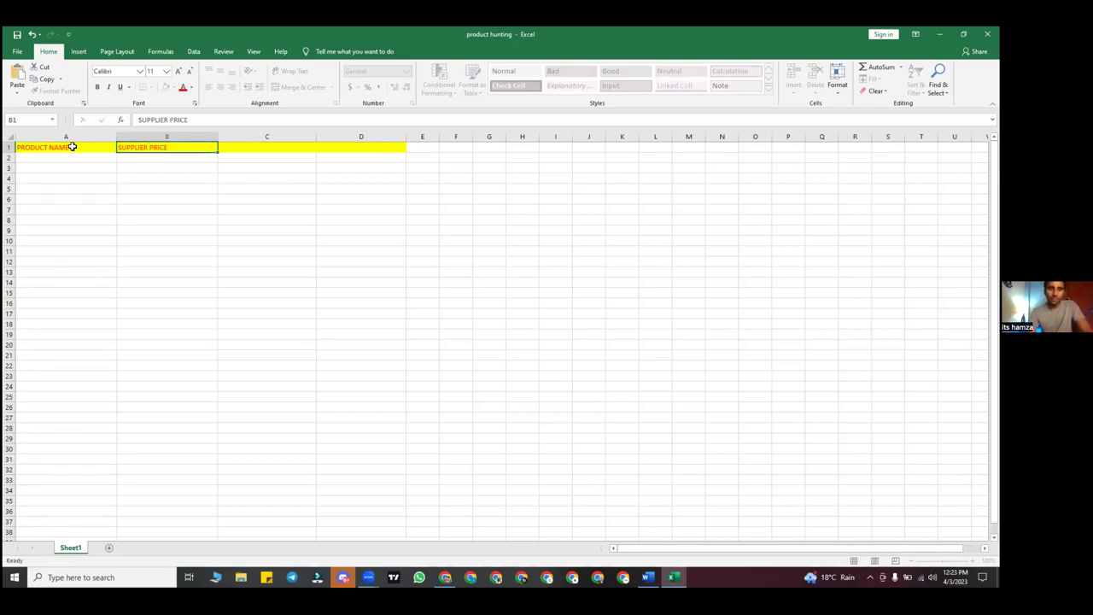
{"action": "key", "text": "Tab"}
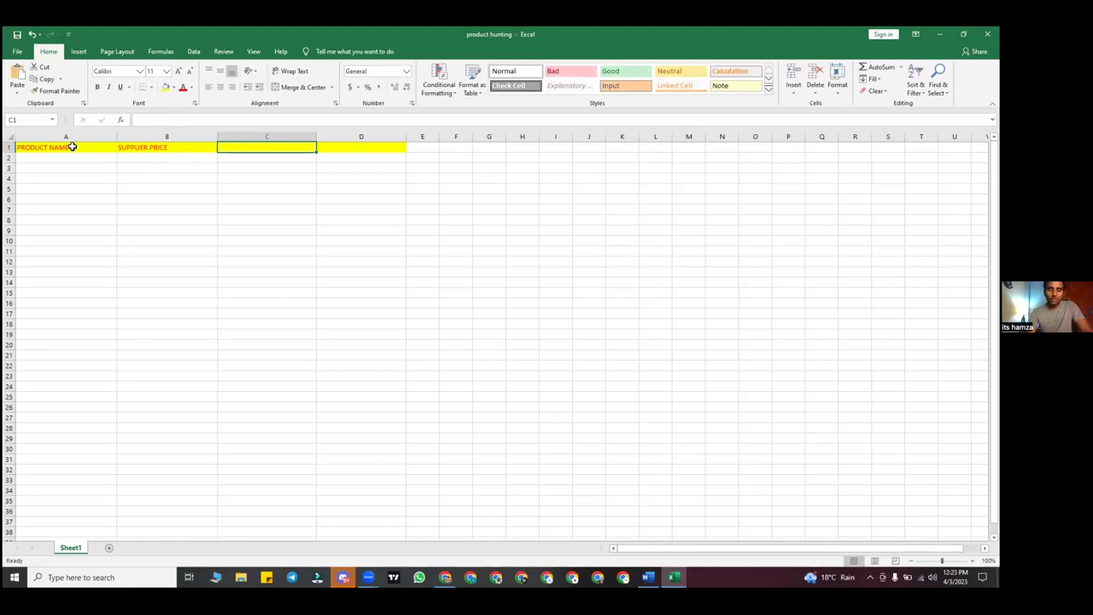
{"action": "type", "text": "SUPP"}
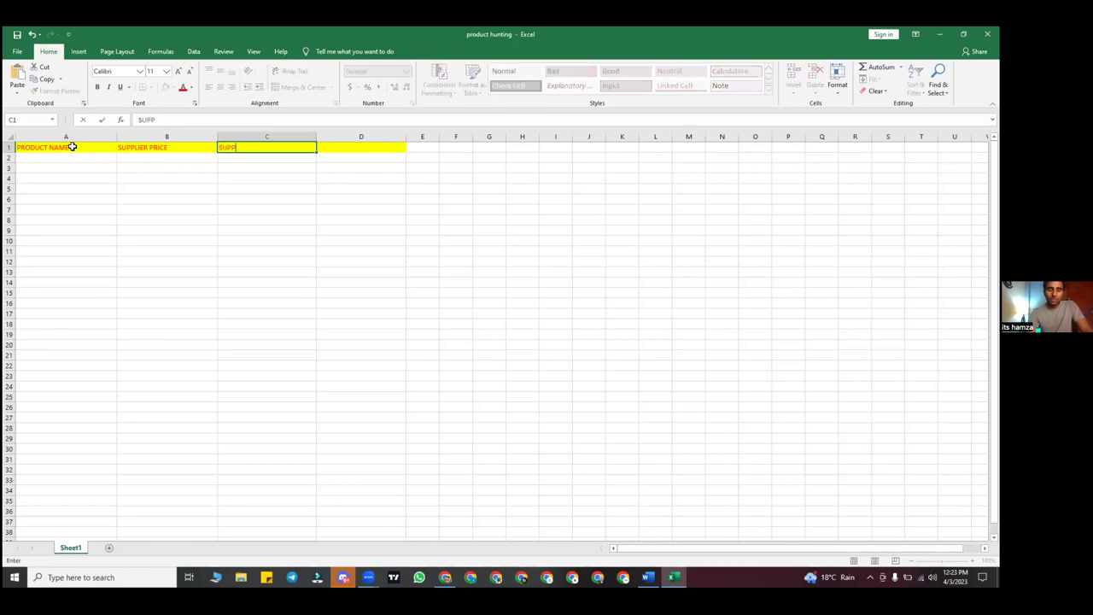
{"action": "type", "text": "LIER PHONE  NUMBER"}
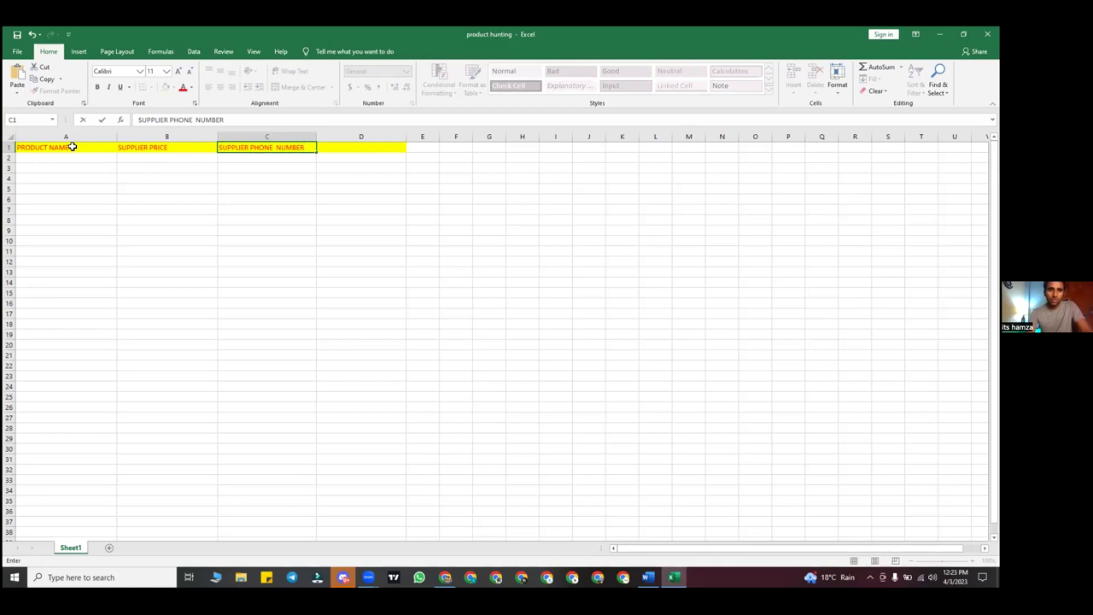
{"action": "key", "text": "Tab"}
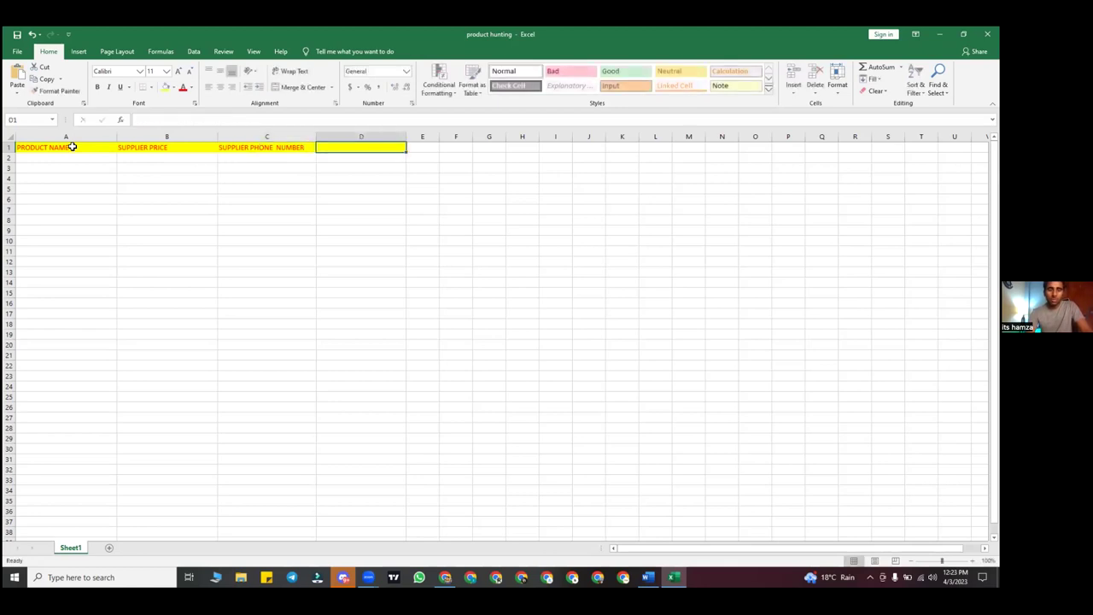
{"action": "type", "text": "SUPPLIER CITY OR ADDRES"}
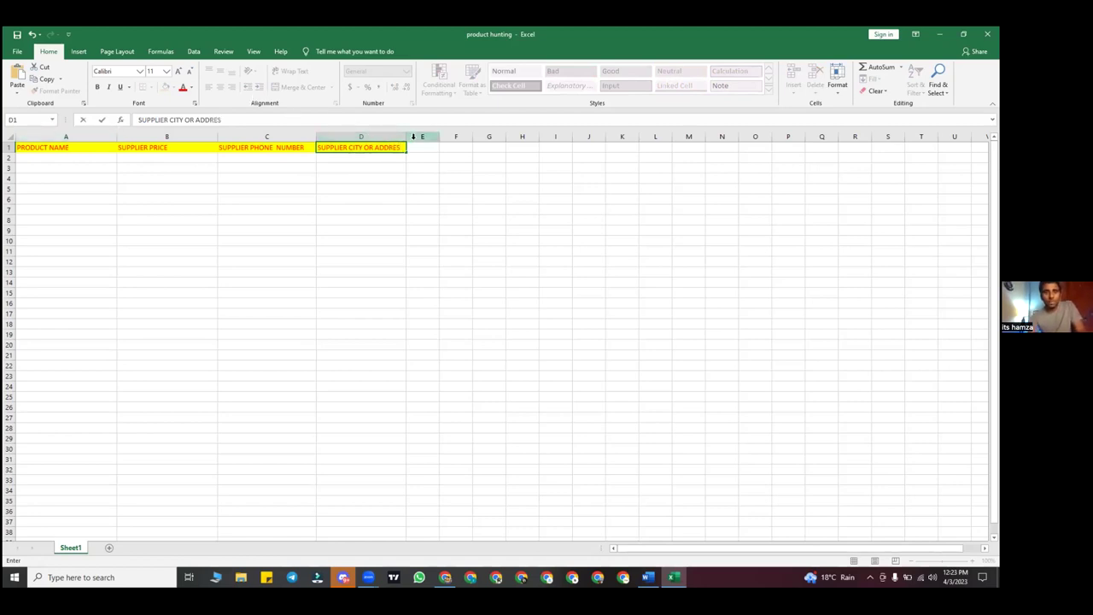
{"action": "left_click_drag", "start_coordinate": [405, 137], "coordinate": [973, 119]}
Clear the column selection and select cell A2 to start the product row
{"action": "left_click", "coordinate": [313, 209]}
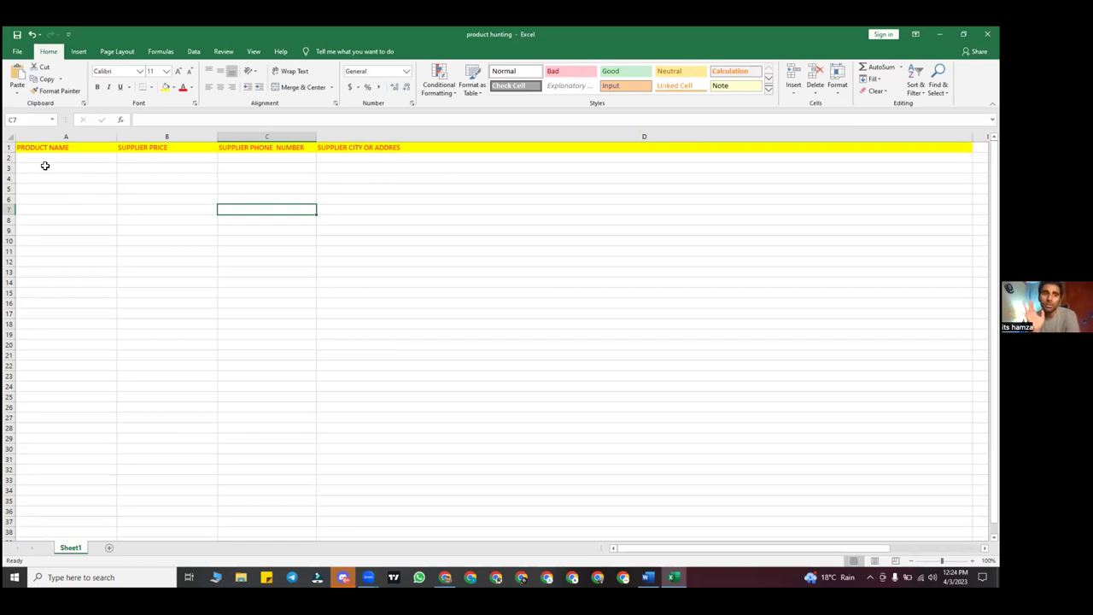
{"action": "left_click", "coordinate": [40, 158]}
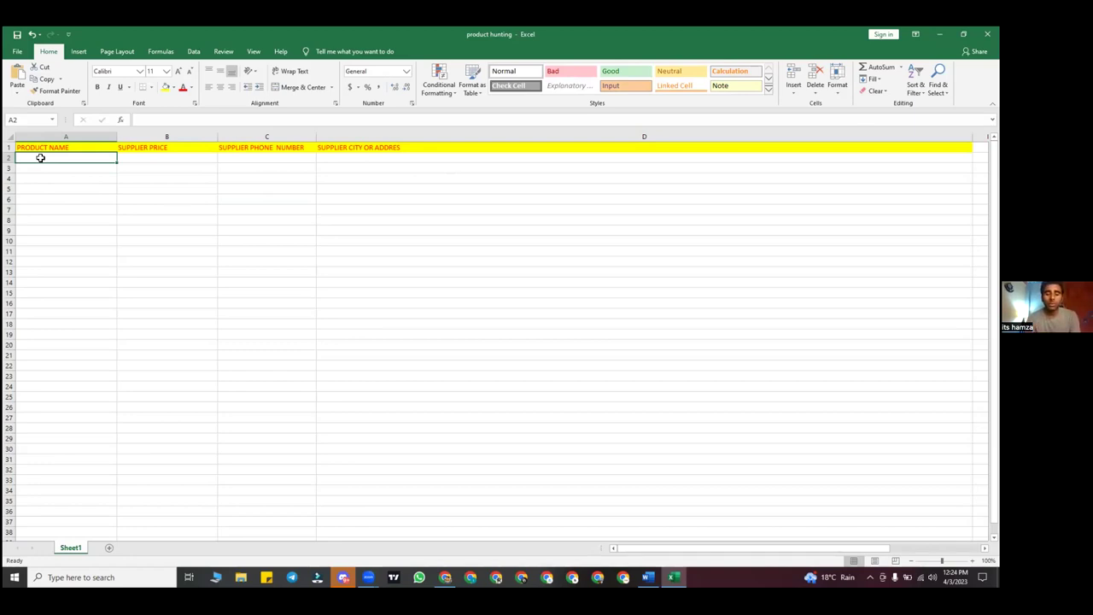
Enter TEMPERATURE BOTTLE as the product name in A2
{"action": "type", "text": "CRYS"}
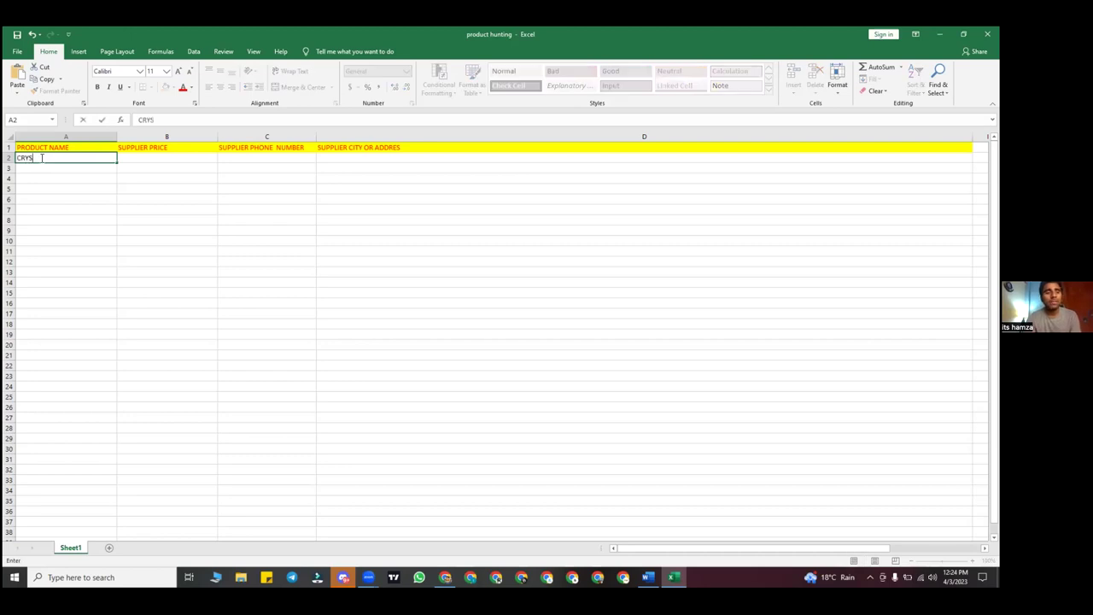
{"action": "type", "text": "T"}
{"action": "key", "text": "BackSpace"}
{"action": "key", "text": "BackSpace"}
{"action": "key", "text": "BackSpace"}
{"action": "key", "text": "BackSpace"}
{"action": "key", "text": "BackSpace"}
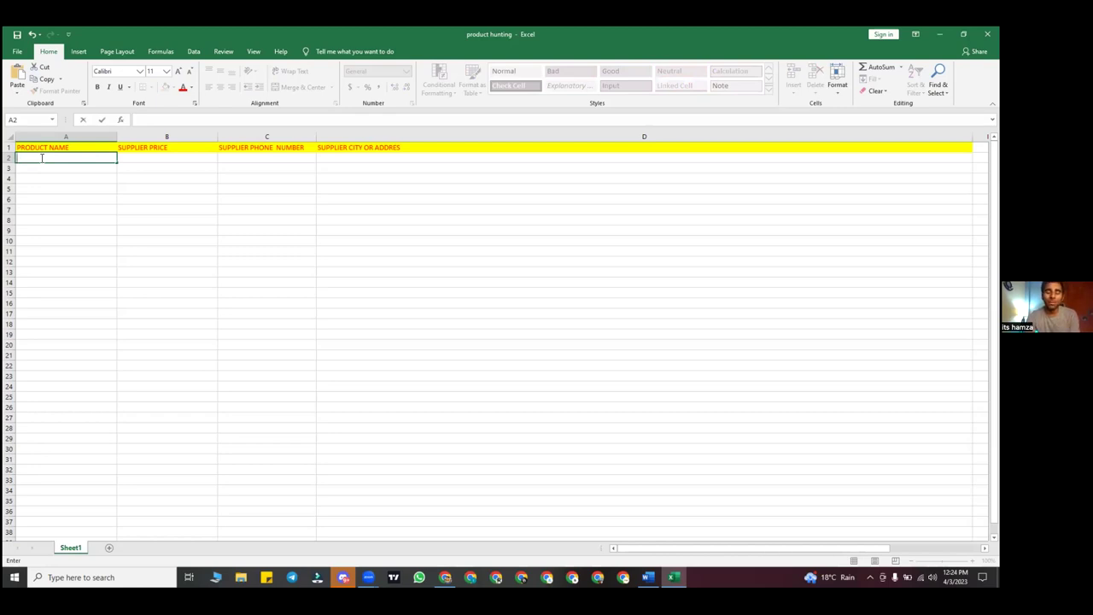
{"action": "type", "text": "BOTTLE"}
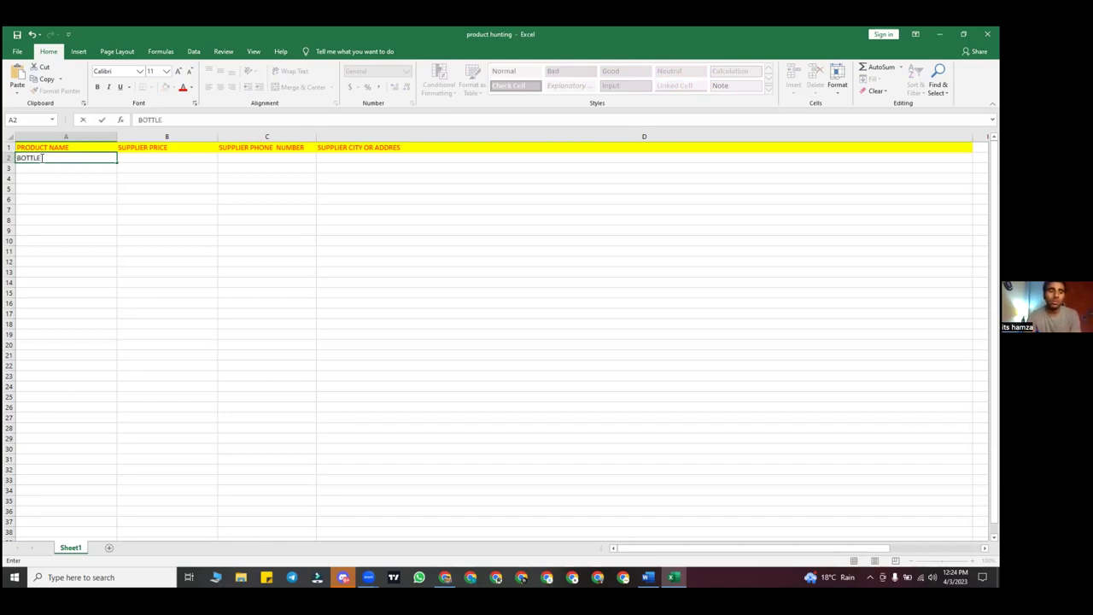
{"action": "key", "text": "BackSpace"}
{"action": "key", "text": "BackSpace"}
{"action": "key", "text": "BackSpace"}
{"action": "key", "text": "BackSpace"}
{"action": "key", "text": "BackSpace"}
{"action": "key", "text": "BackSpace"}
{"action": "type", "text": "TEMPERATURE B"}
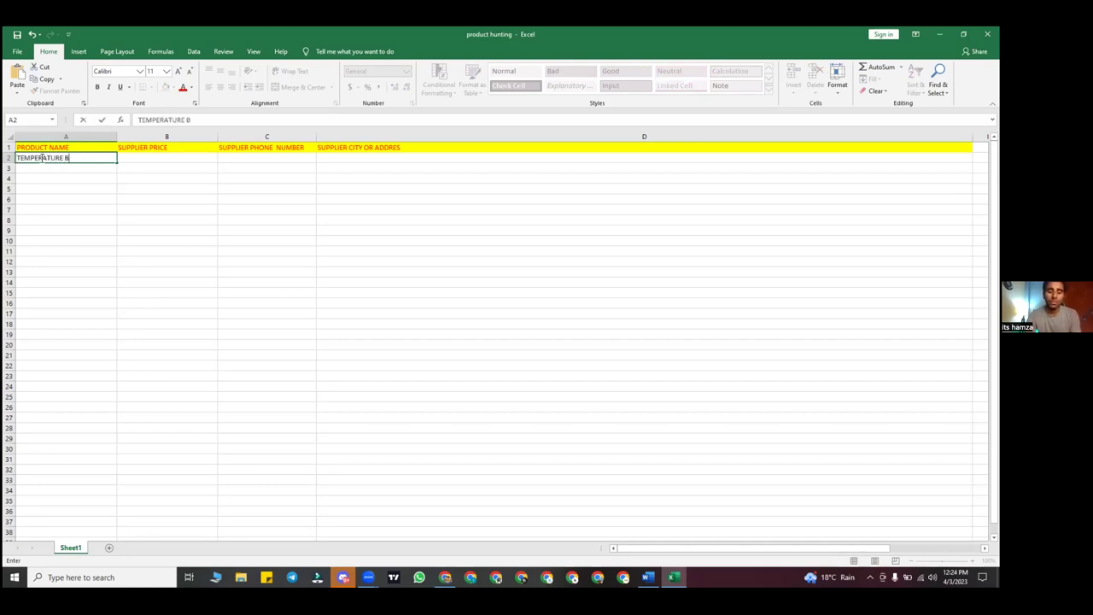
{"action": "type", "text": "OTTLE"}
{"action": "key", "text": "Tab"}
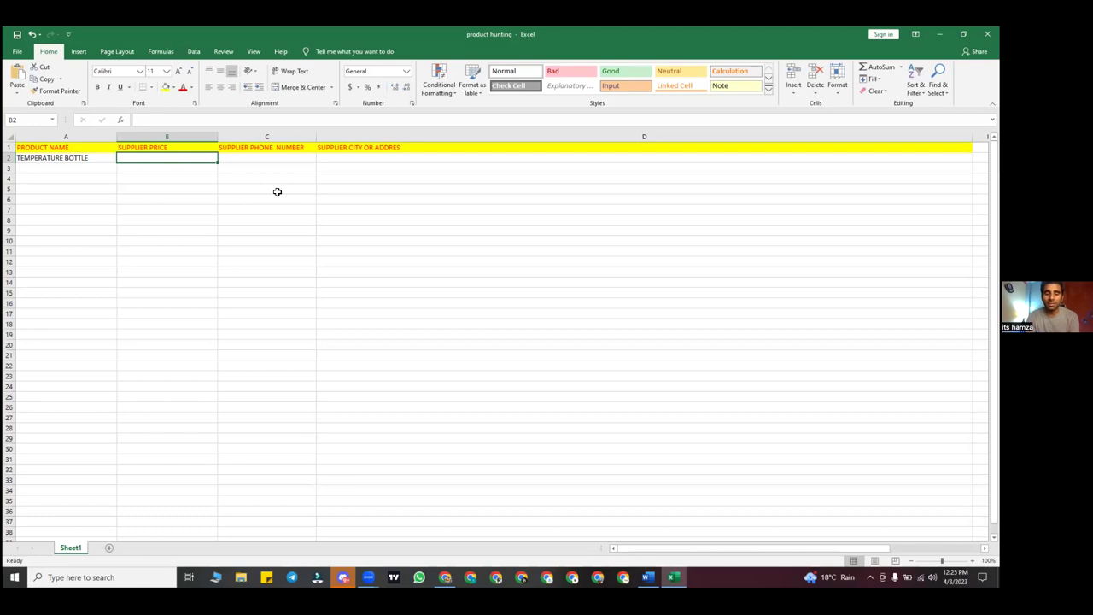
Fill in the price 670, the supplier's phone number and the supplier's shop address
{"action": "key", "text": "Tab"}
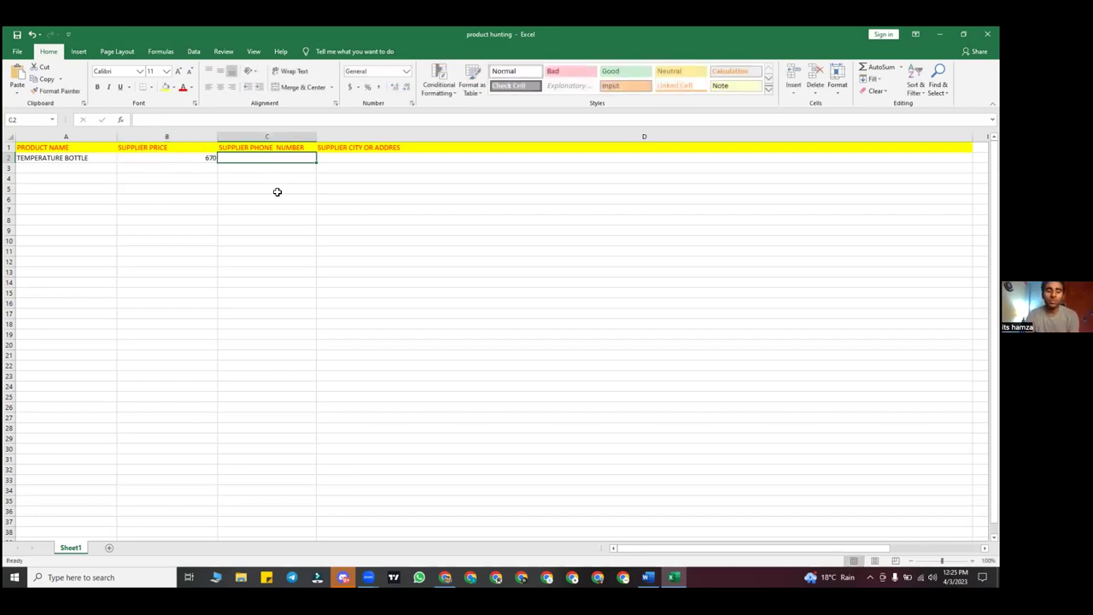
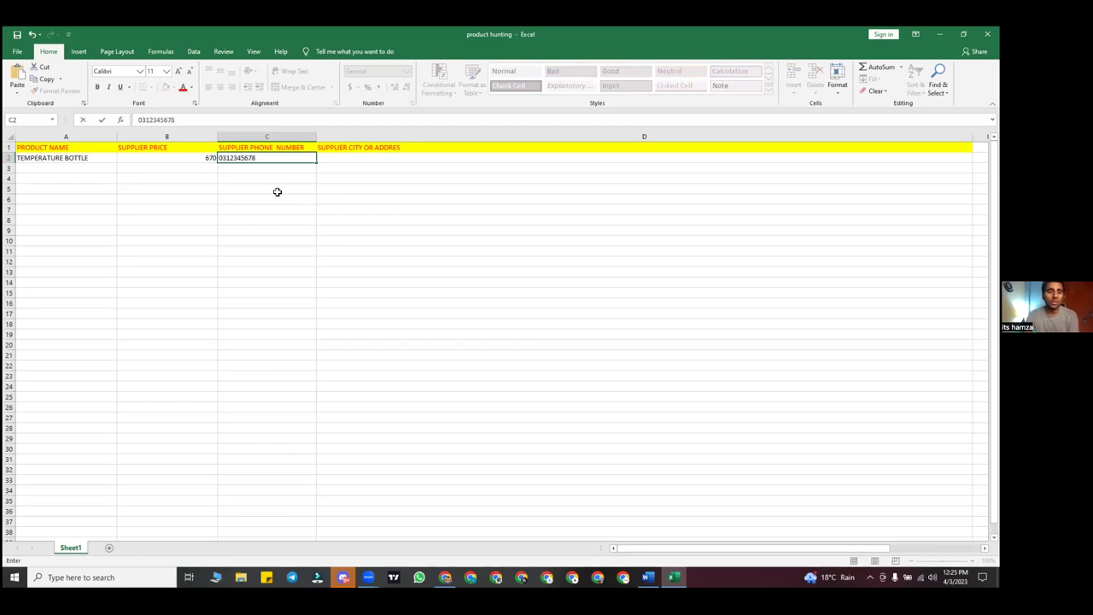
{"action": "key", "text": "Tab"}
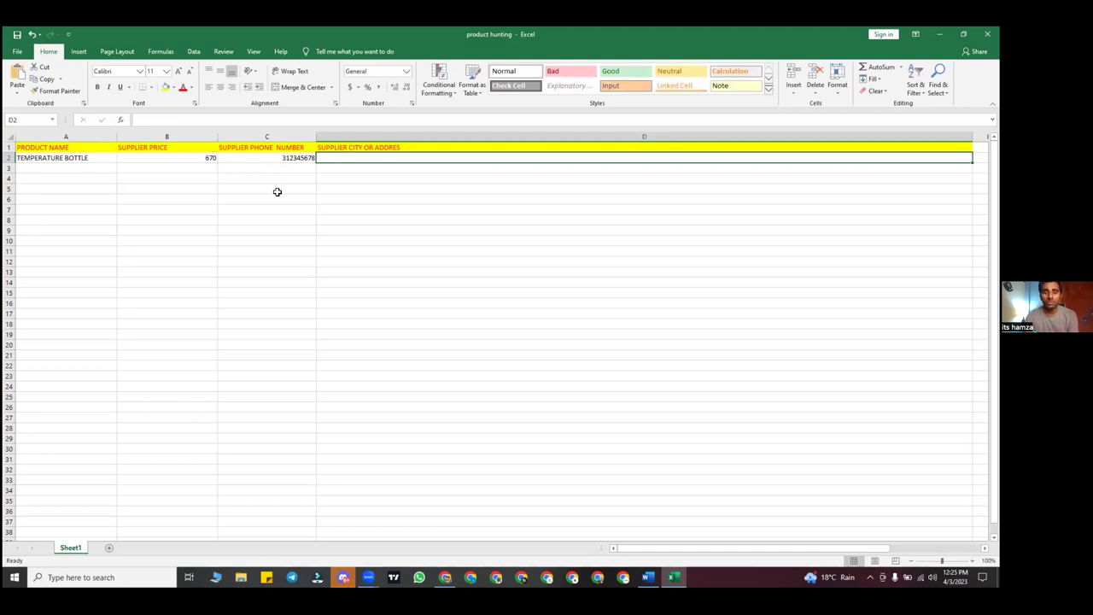
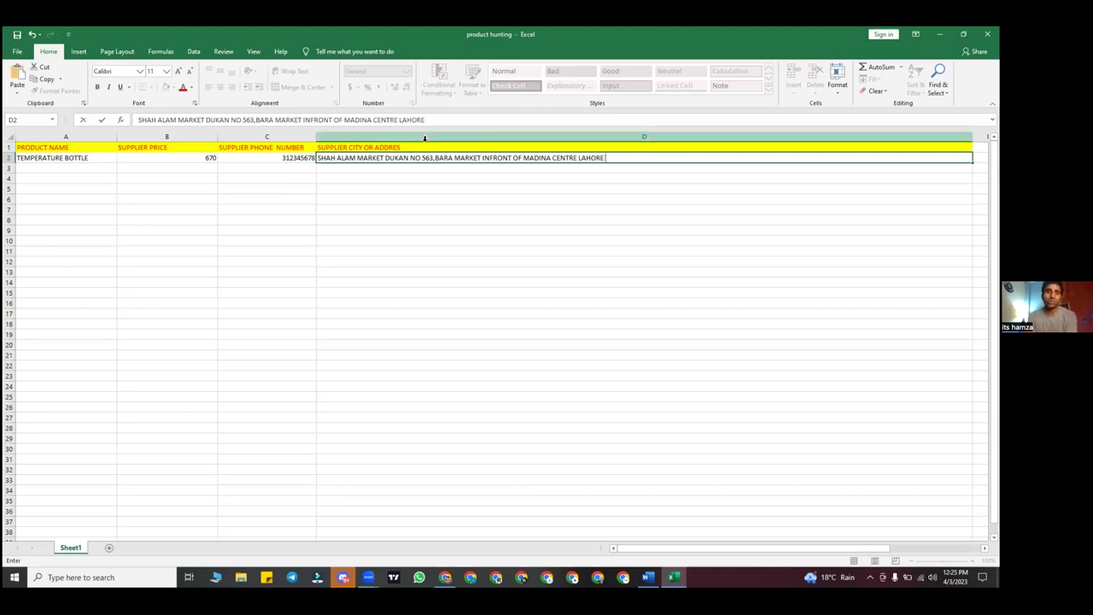
{"action": "left_click", "coordinate": [41, 162]}
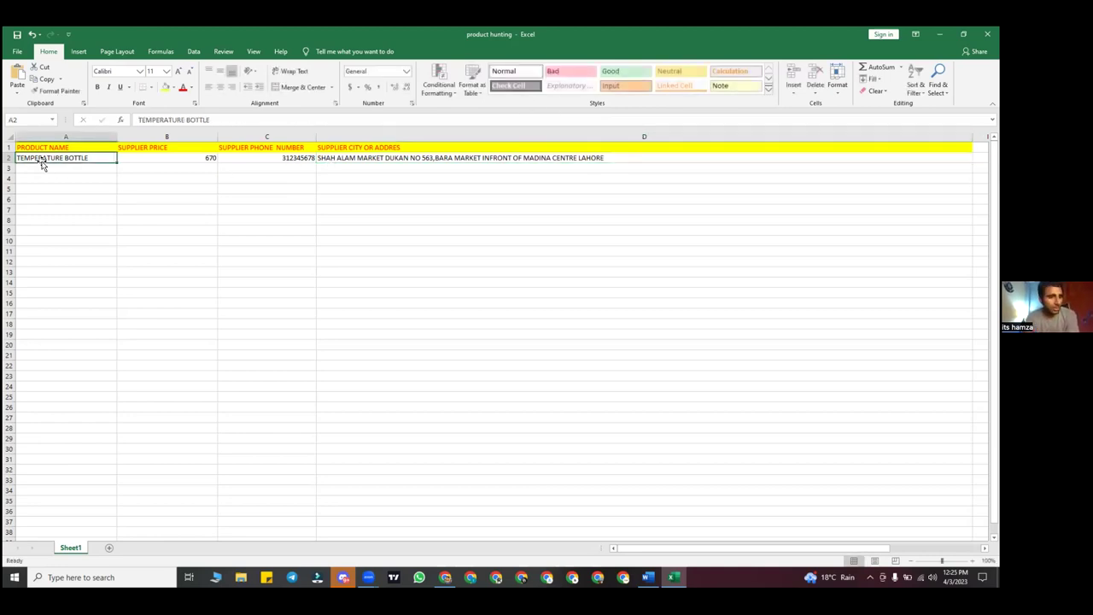
{"action": "left_click", "coordinate": [158, 159]}
{"action": "left_click", "coordinate": [262, 158]}
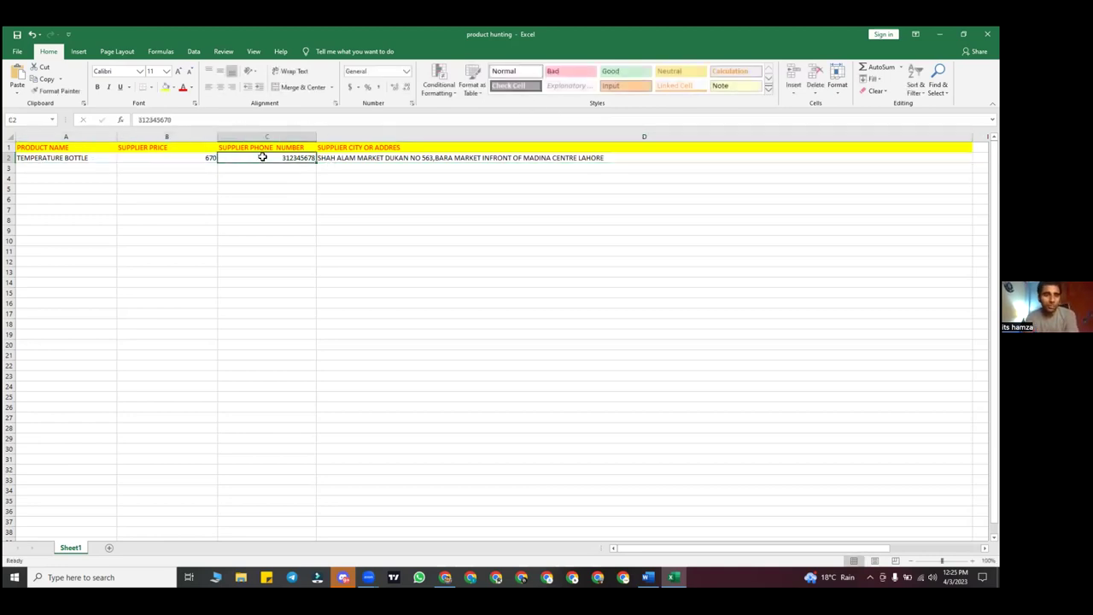
{"action": "left_click", "coordinate": [387, 160]}
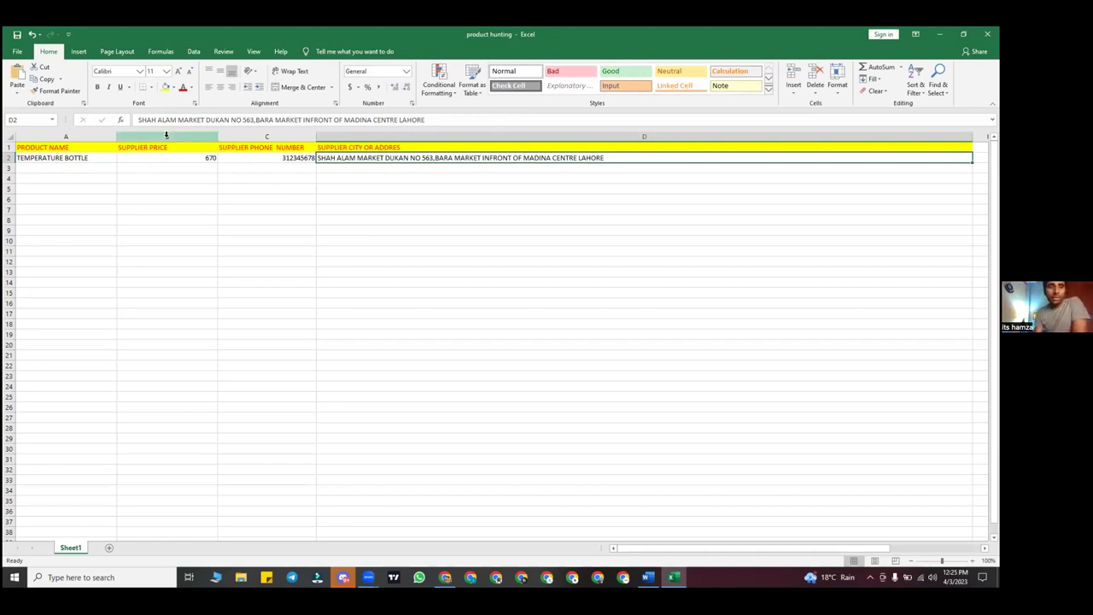
{"action": "left_click", "coordinate": [41, 149]}
{"action": "left_click_drag", "start_coordinate": [41, 155], "coordinate": [47, 149]}
{"action": "left_click", "coordinate": [87, 283]}
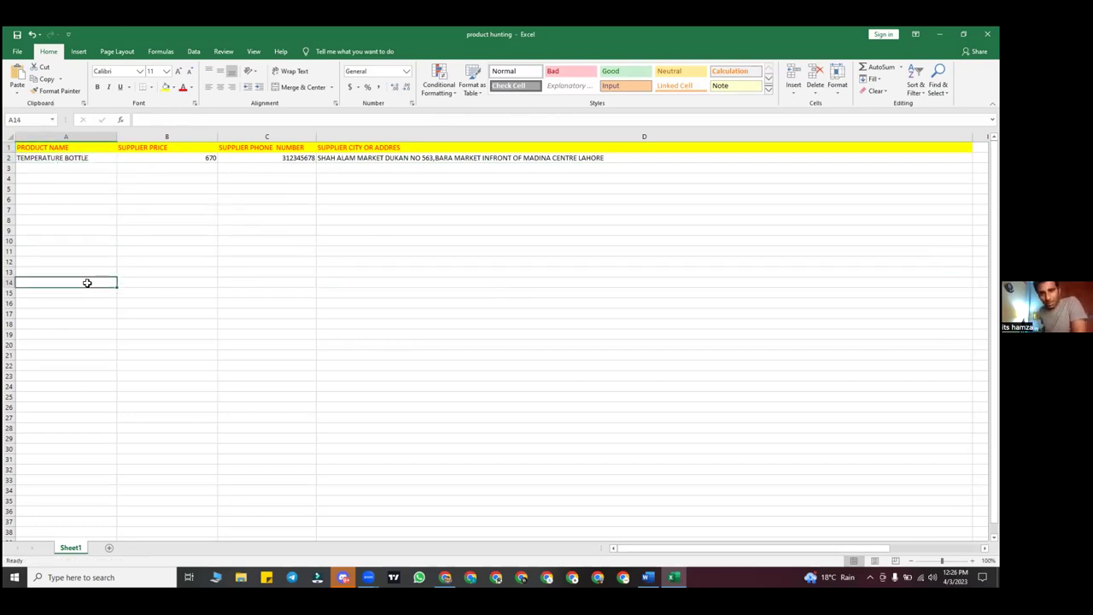